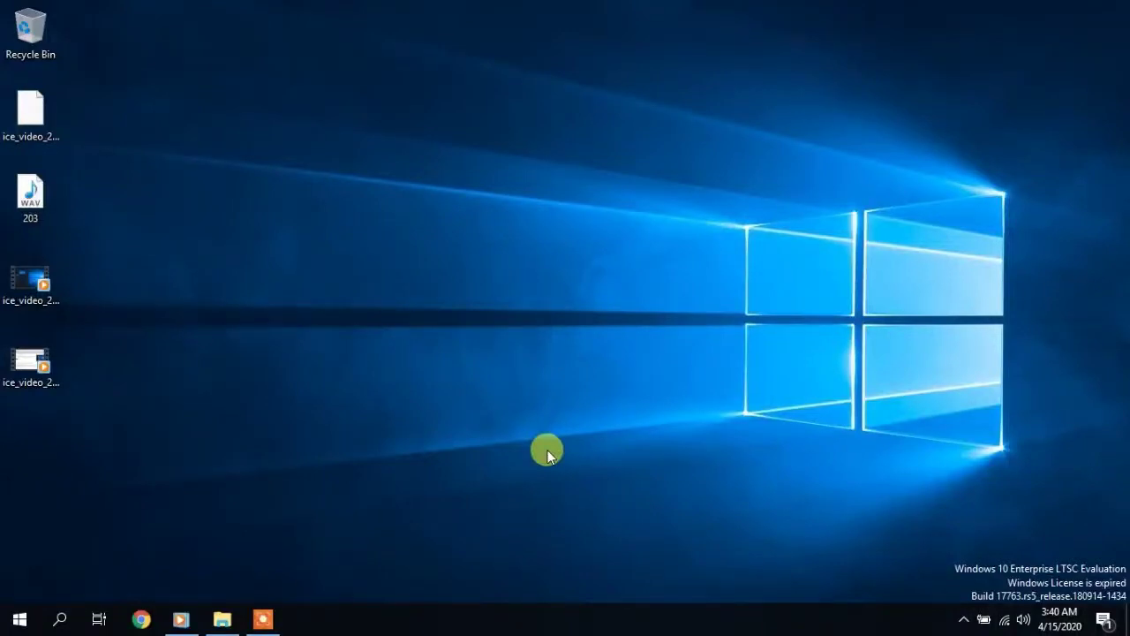
- Launch Disk Management from the Win+X menu to view Disk 0's partitions
key(super+x)
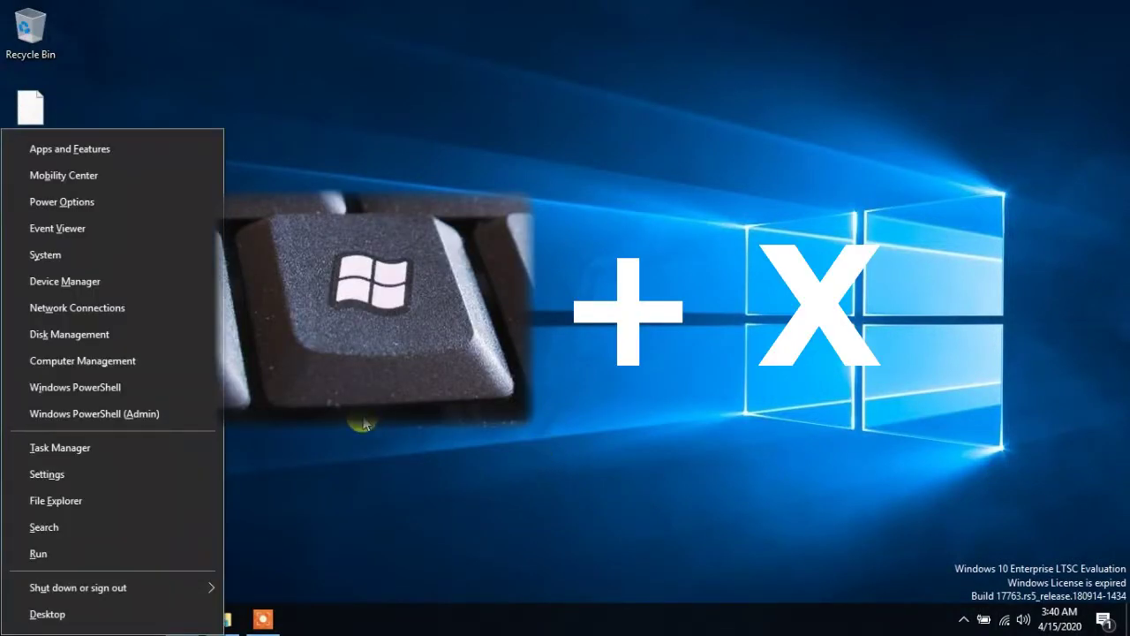
click(78, 342)
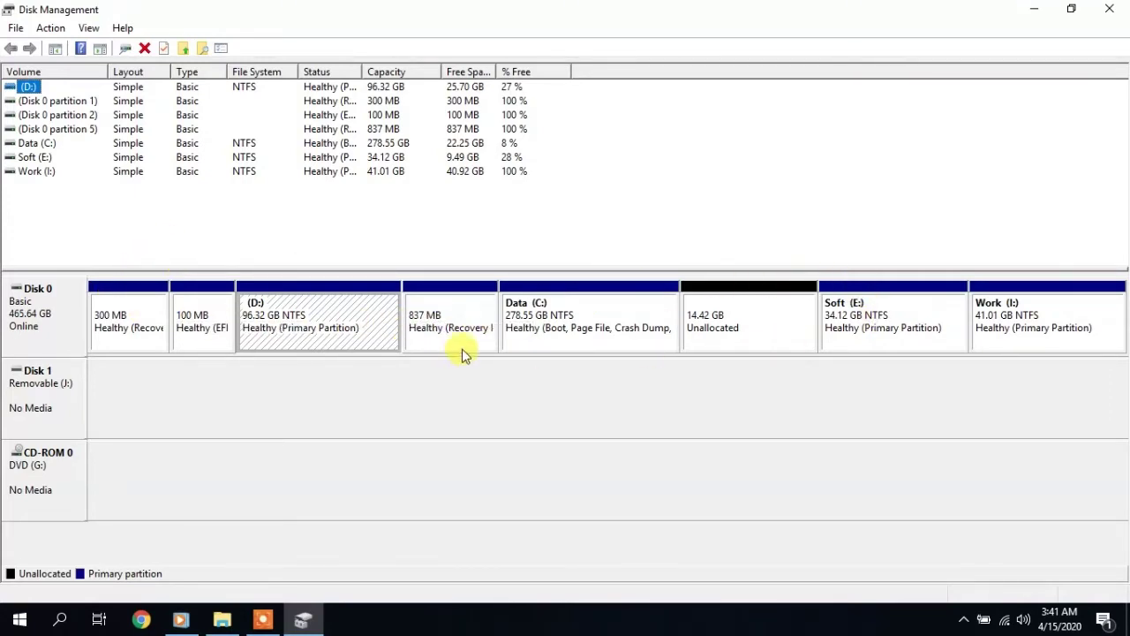
click(119, 344)
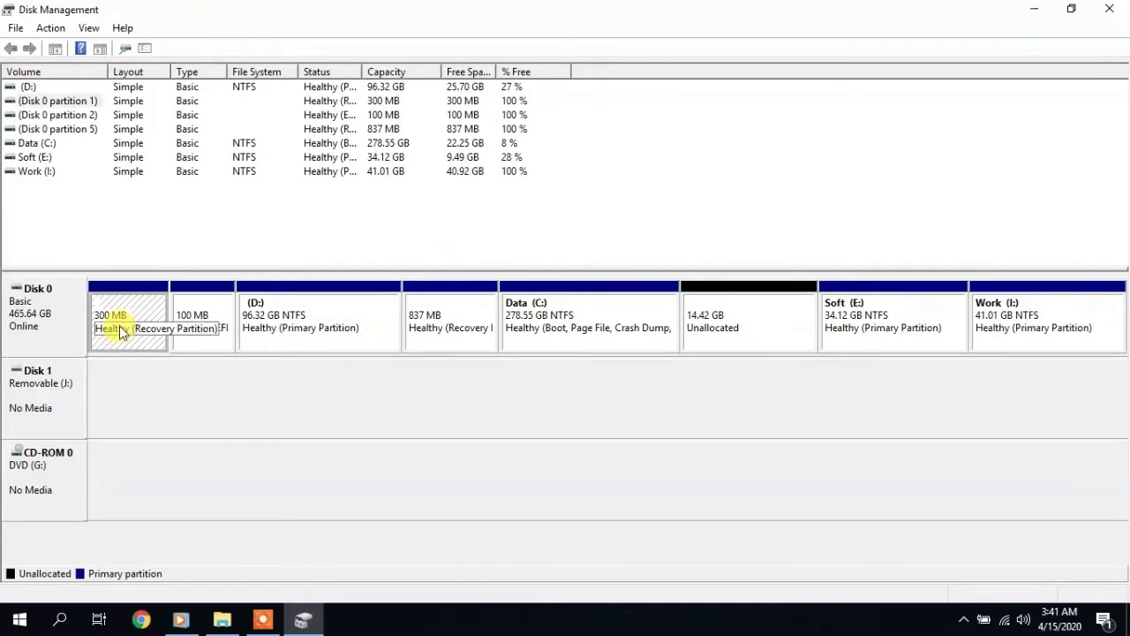
click(197, 328)
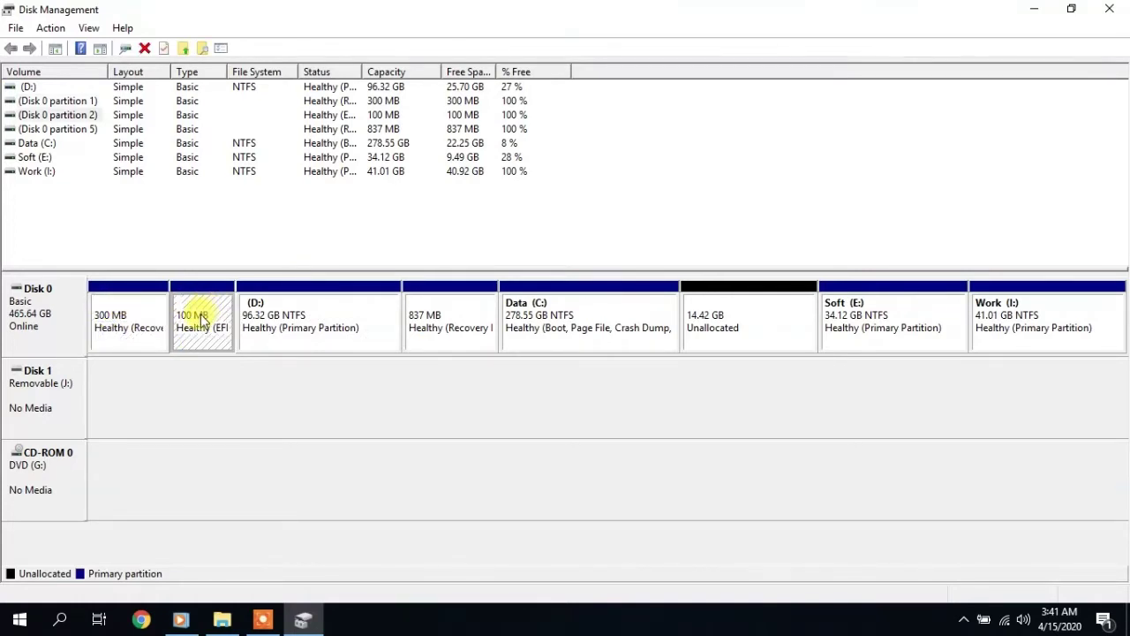
click(309, 313)
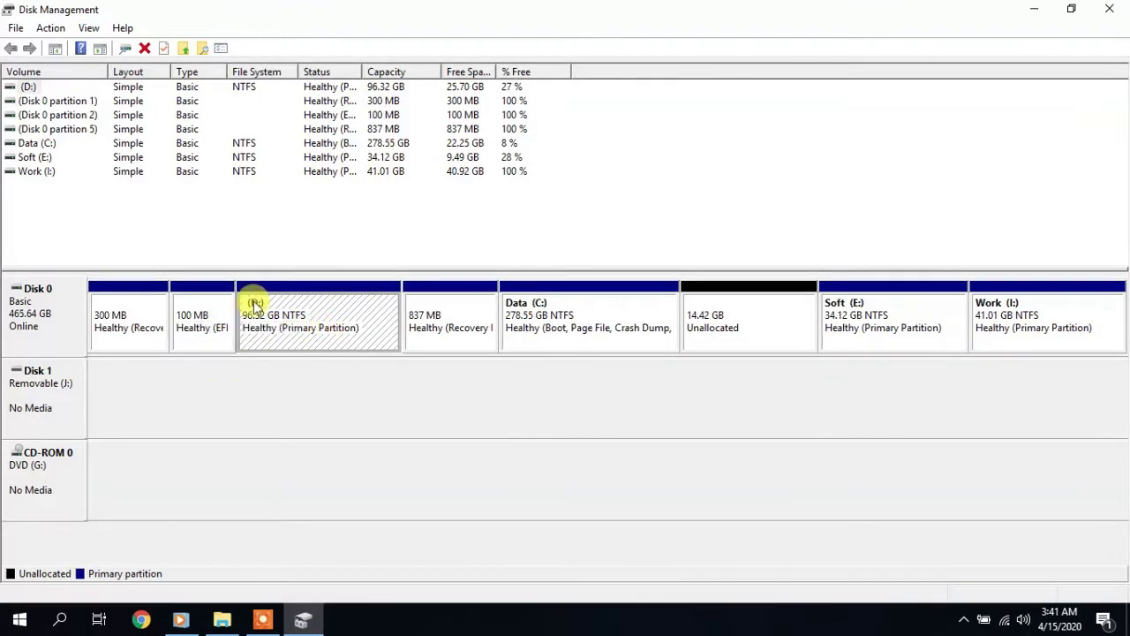
click(429, 333)
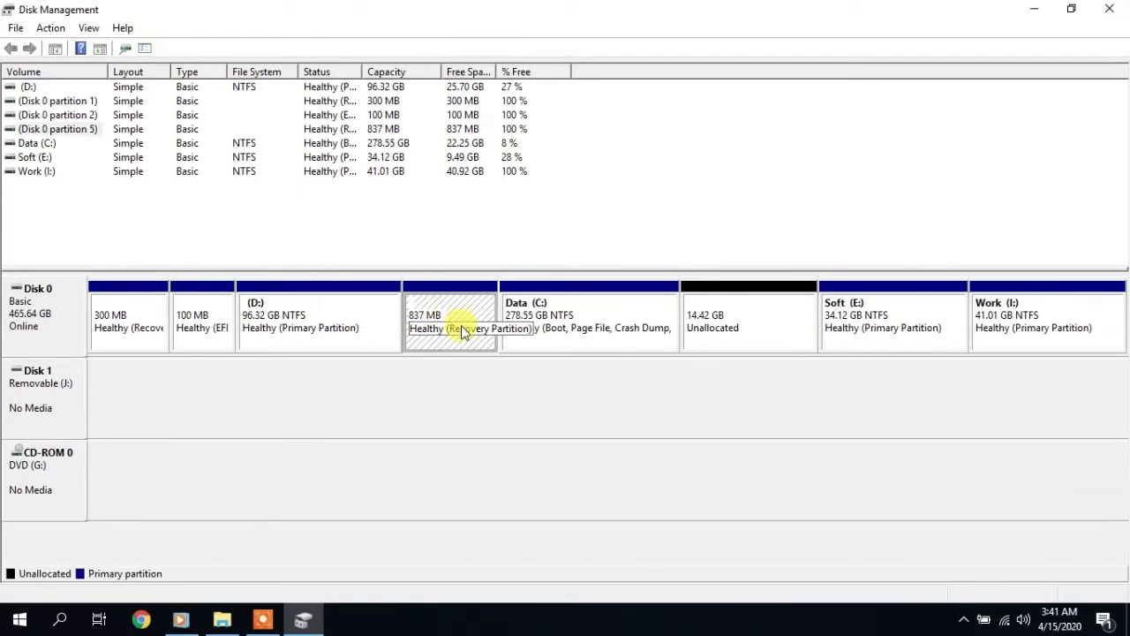
click(527, 320)
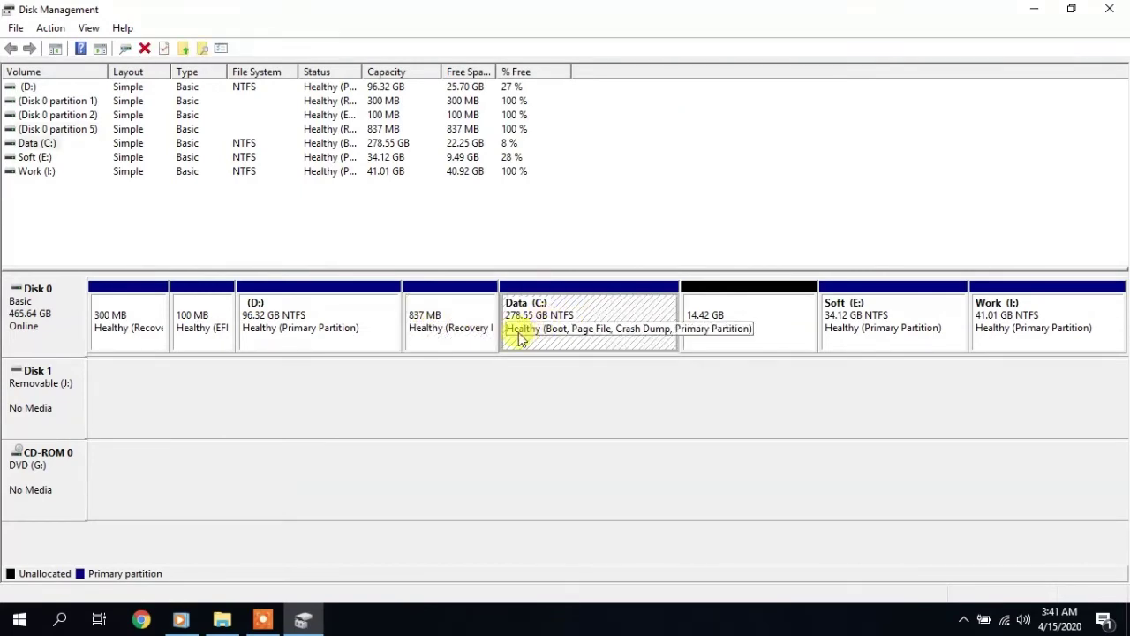
click(746, 313)
click(863, 321)
click(974, 323)
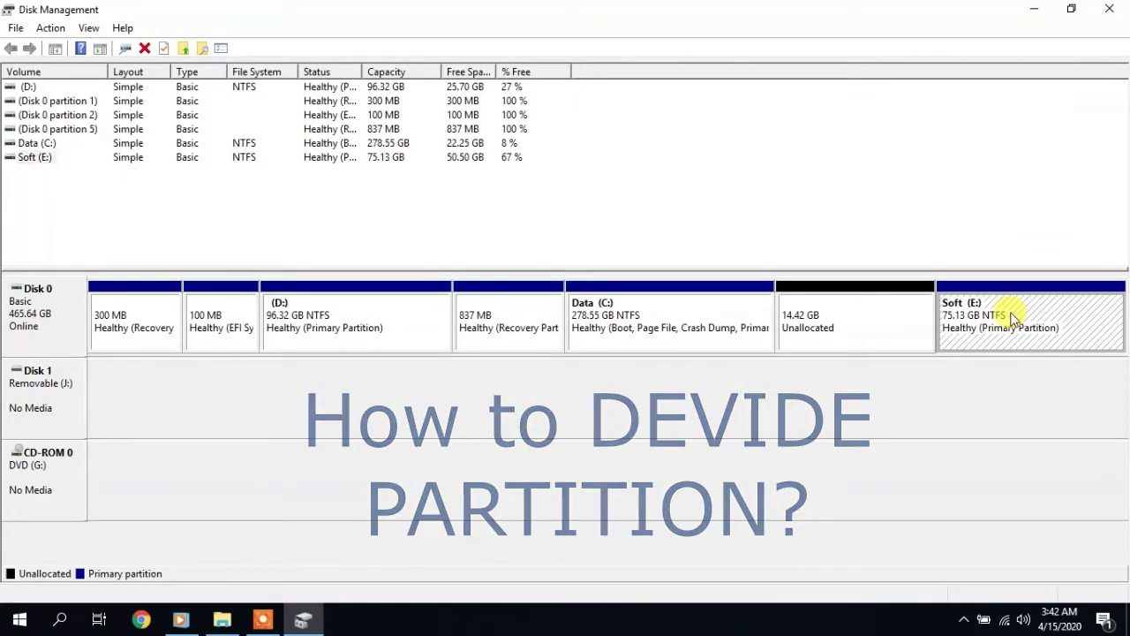
- Shrink Soft (E:) by 35000 MB, correcting an initial 41000 MB entry
right_click(1008, 311)
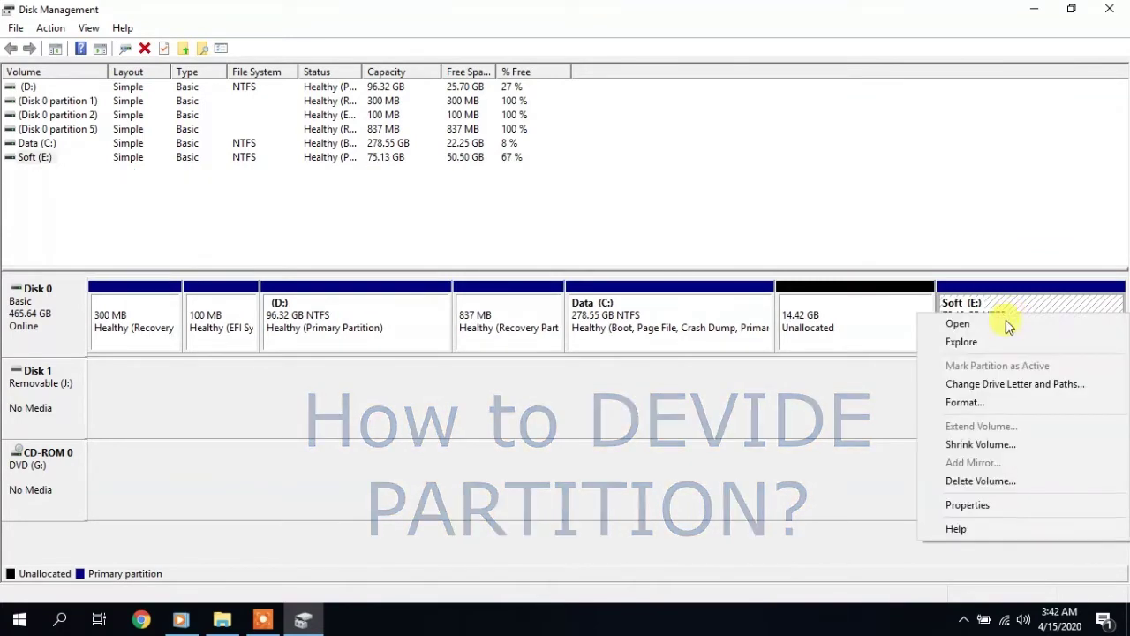
click(976, 445)
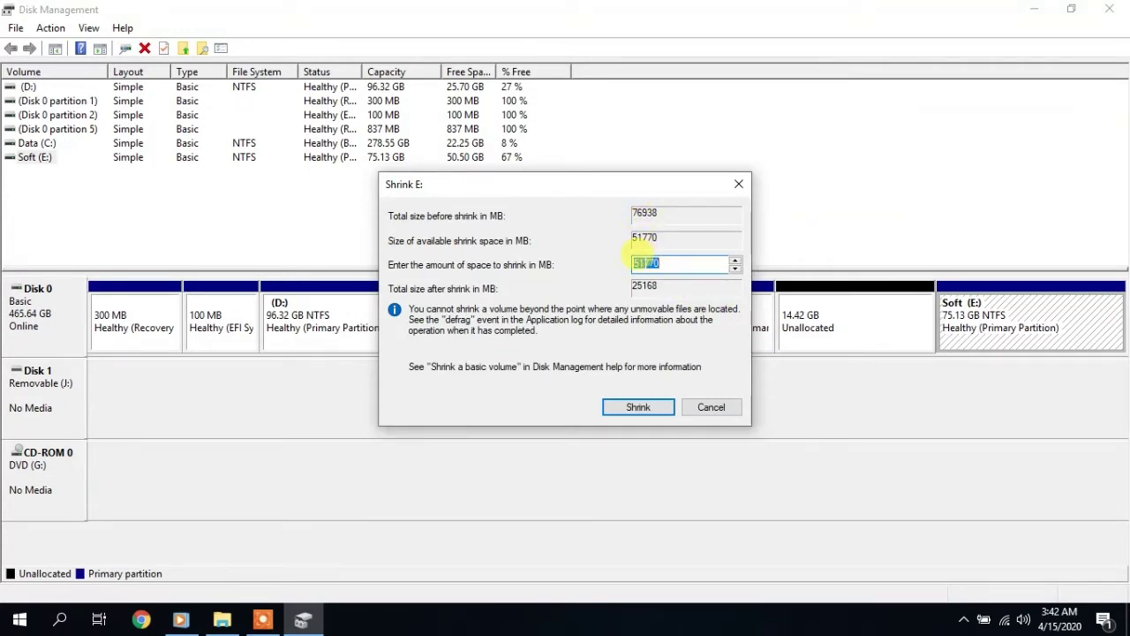
text(41000)
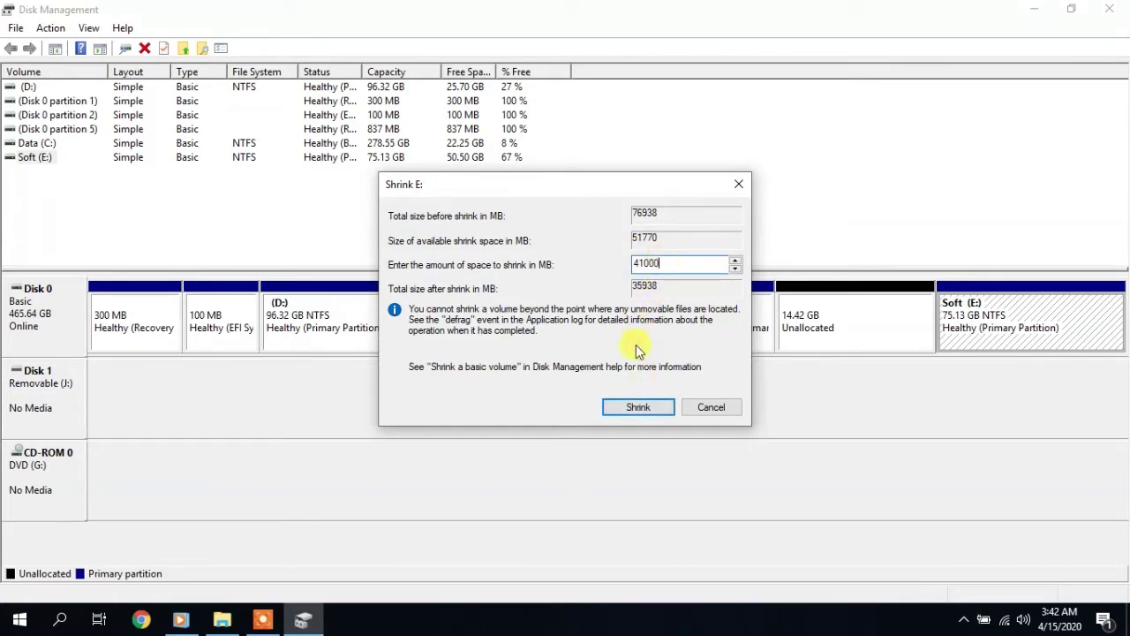
click(637, 408)
drag(662, 263, 611, 264)
text(35000)
click(633, 407)
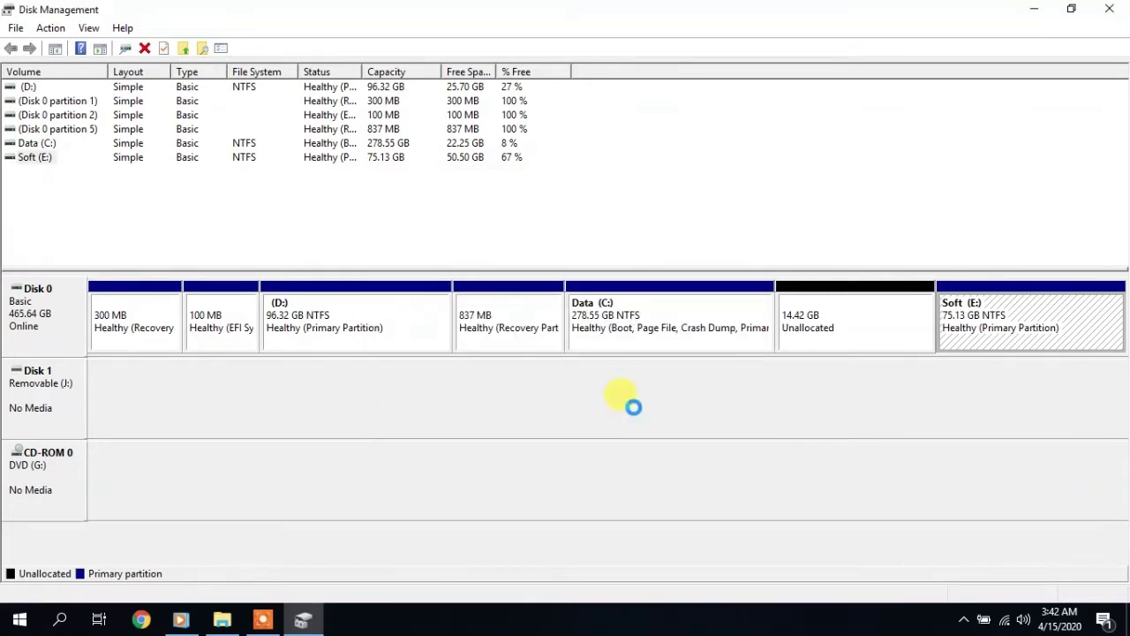
- Start a new simple volume on the 34.18 GB unallocated space, keeping 35000 MB and drive letter F
click(992, 334)
right_click(1012, 322)
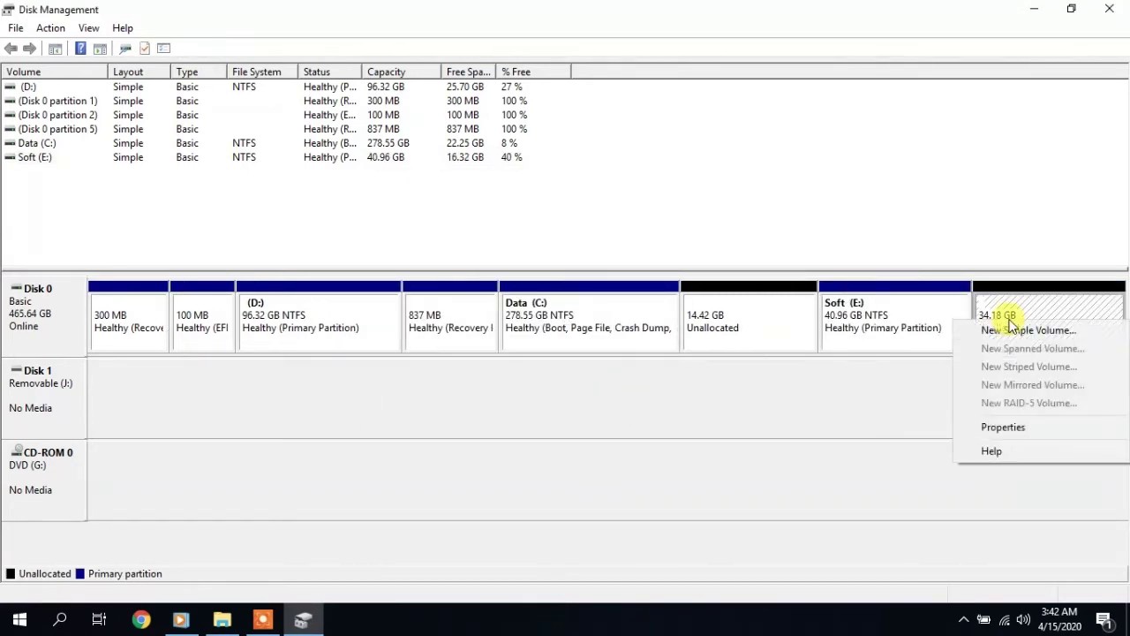
click(1012, 329)
click(323, 384)
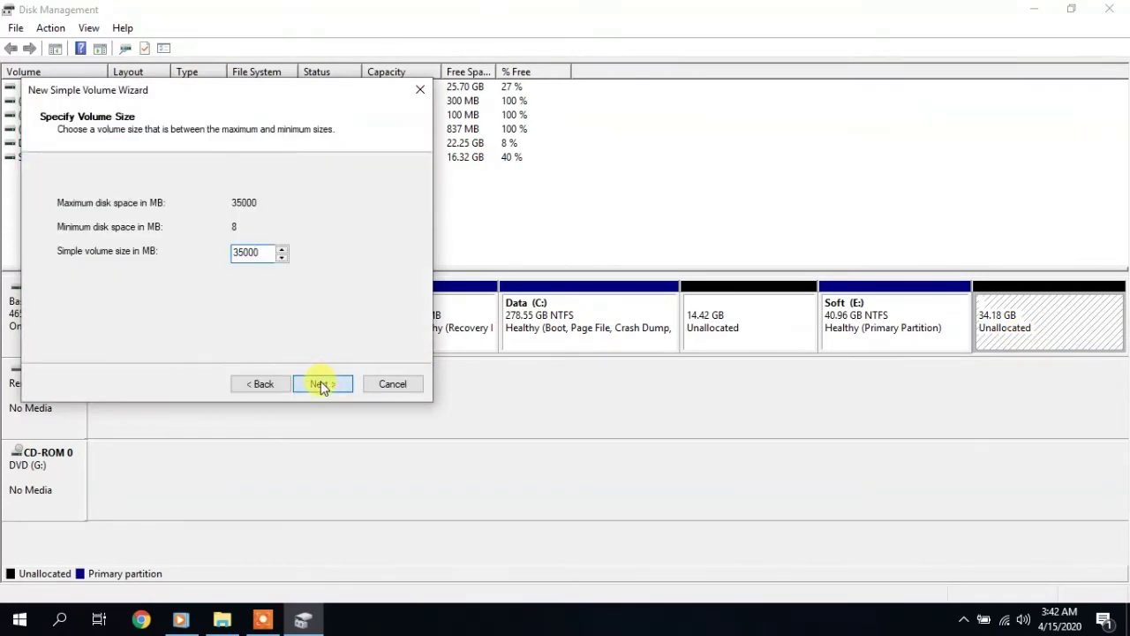
click(323, 386)
click(325, 385)
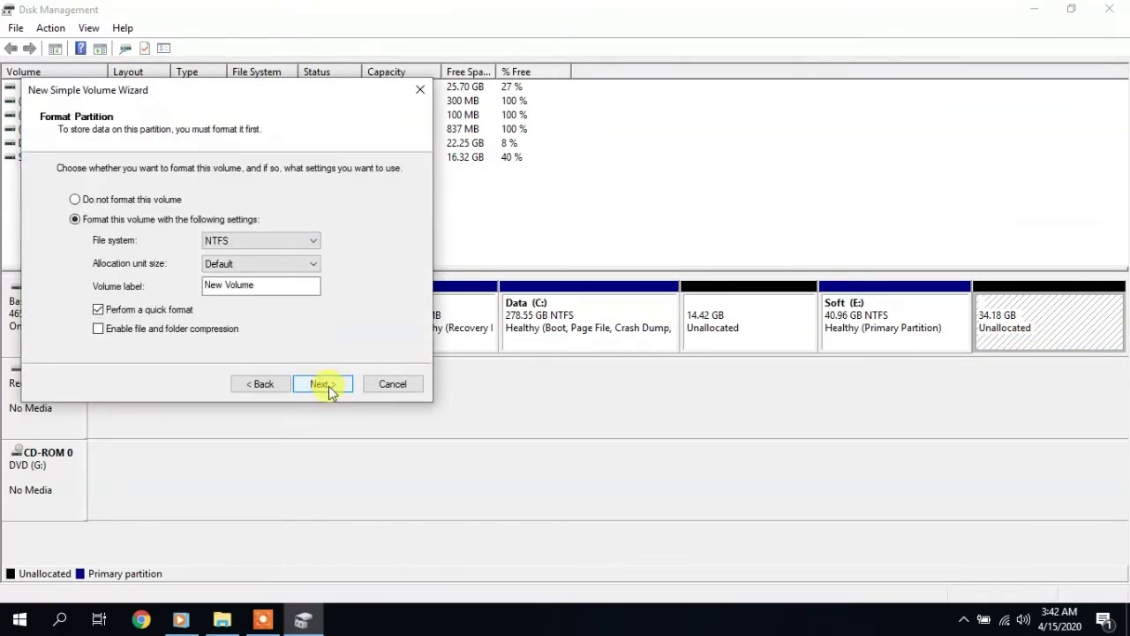
- Label the NTFS volume 'Work', finish the wizard, and select the new Work (F:) drive
double_click(256, 284)
key(BackSpace)
key(BackSpace)
key(BackSpace)
key(BackSpace)
key(BackSpace)
text(Wor)
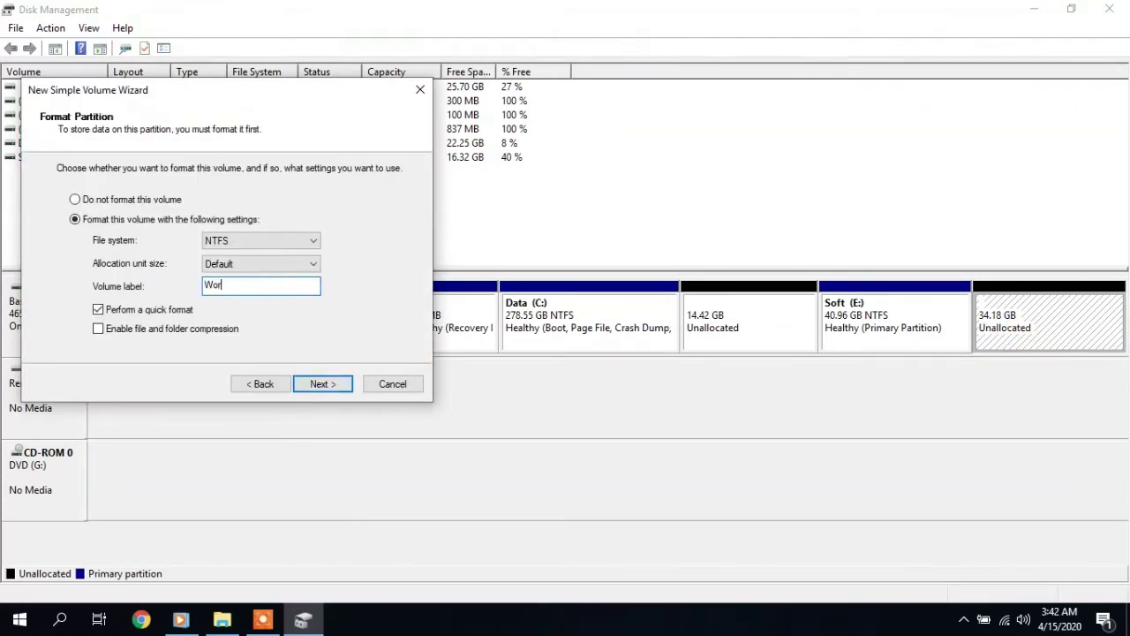
text(k)
click(98, 329)
click(314, 385)
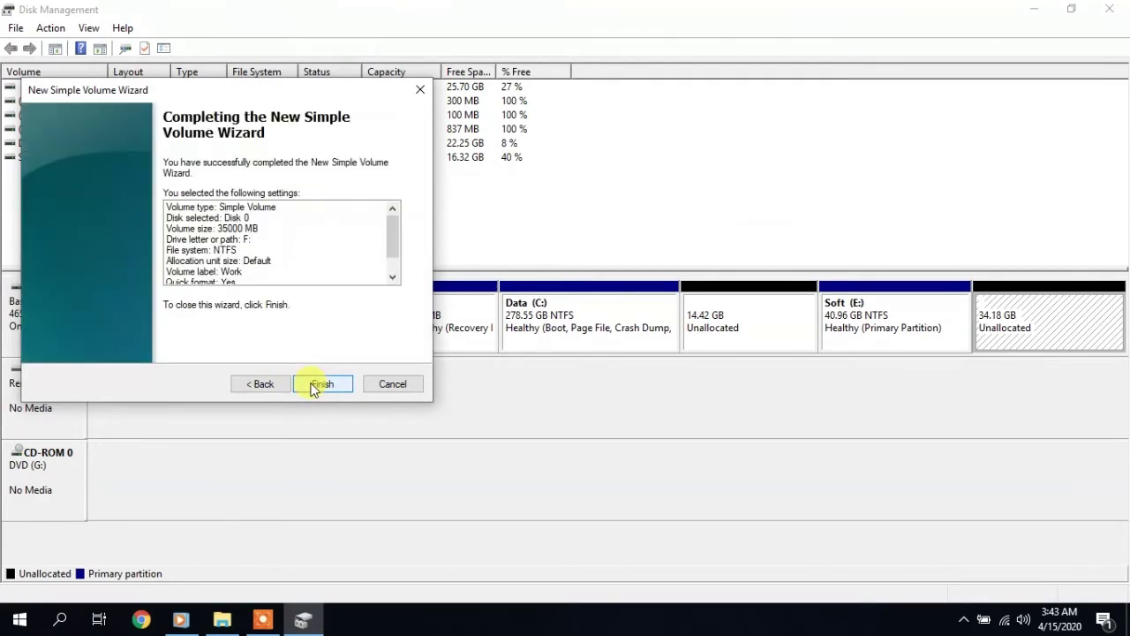
click(315, 388)
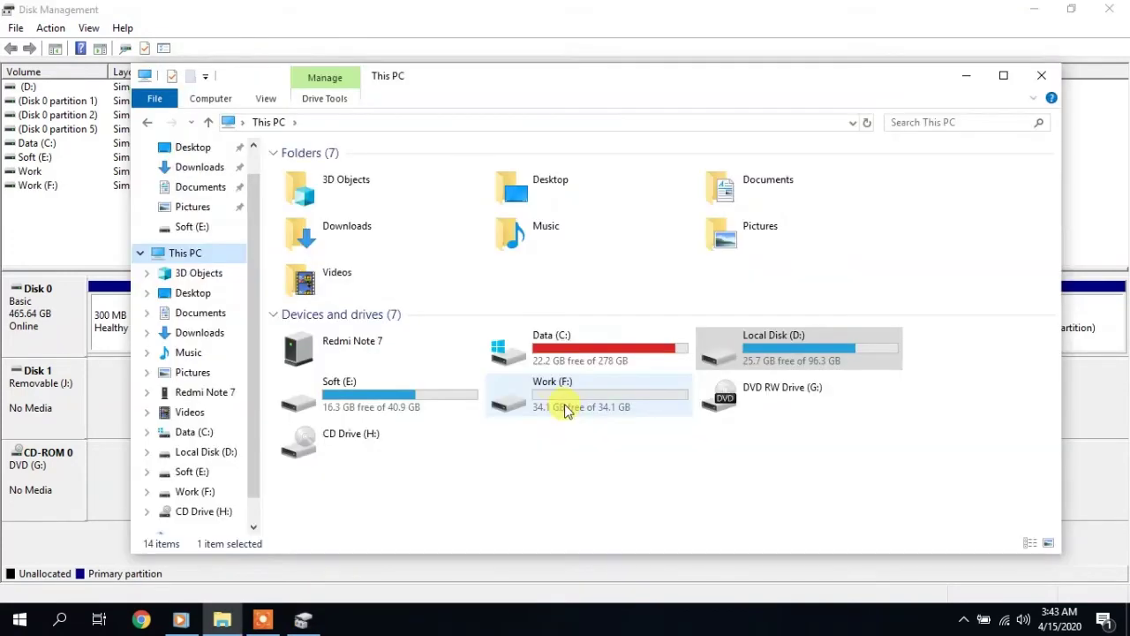
click(556, 410)
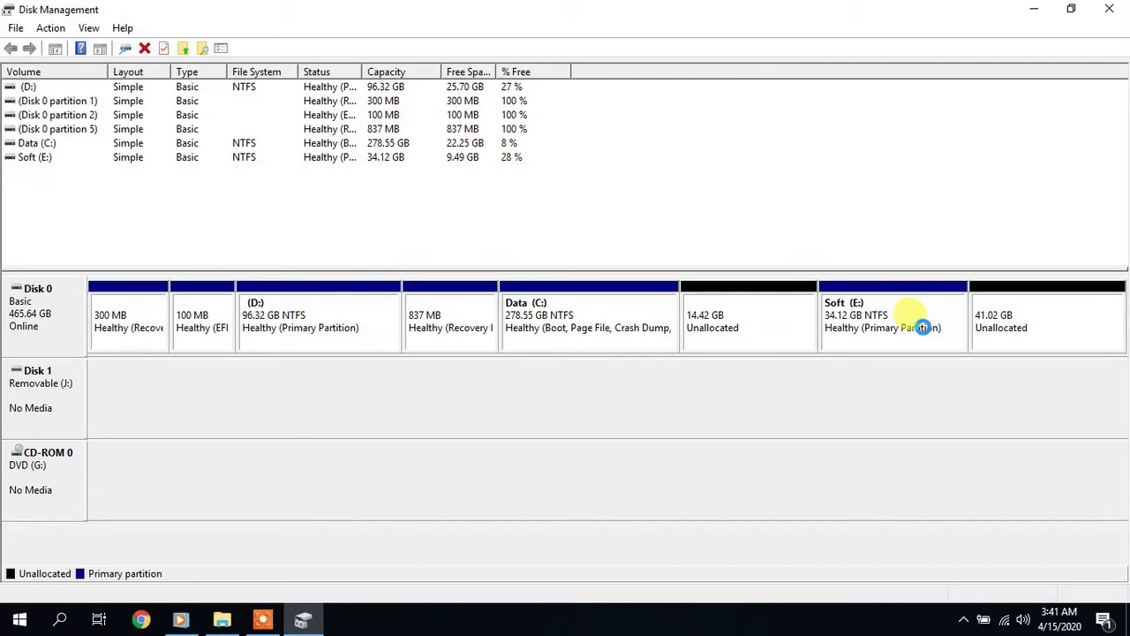
- Extend Soft (E:) with all 41999 MB of the adjacent unallocated space
right_click(922, 327)
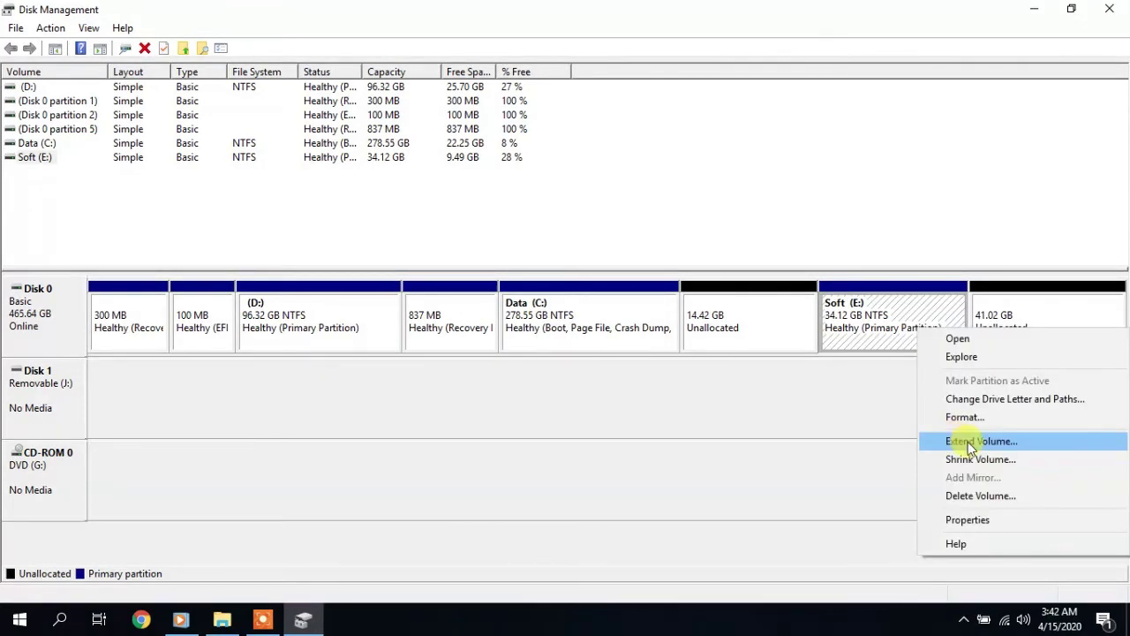
click(962, 445)
click(343, 397)
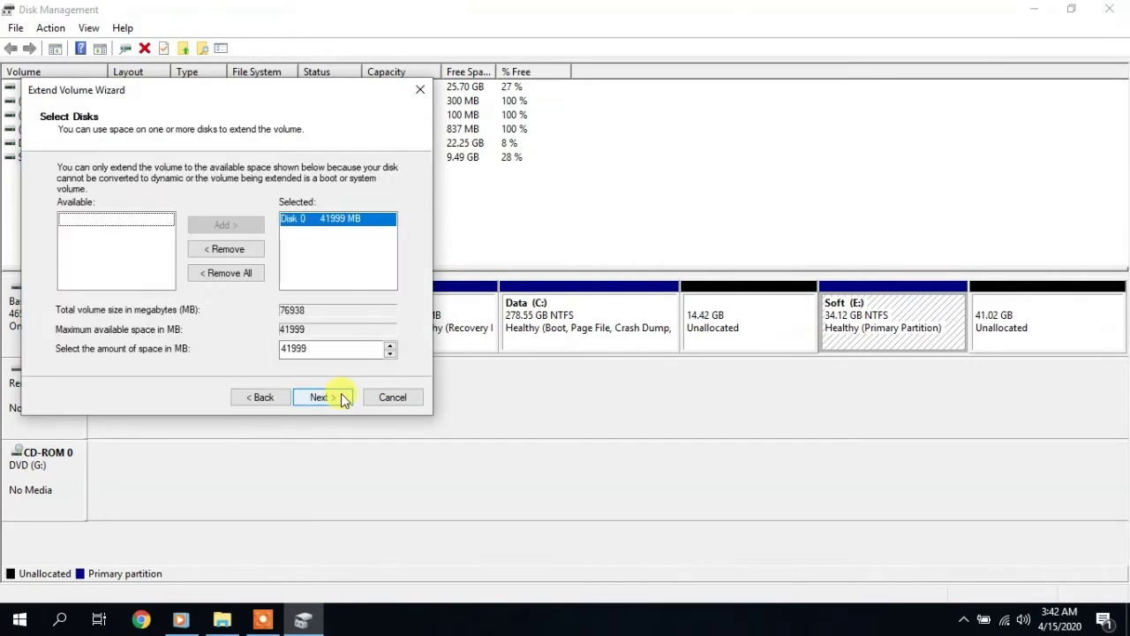
click(328, 397)
click(325, 397)
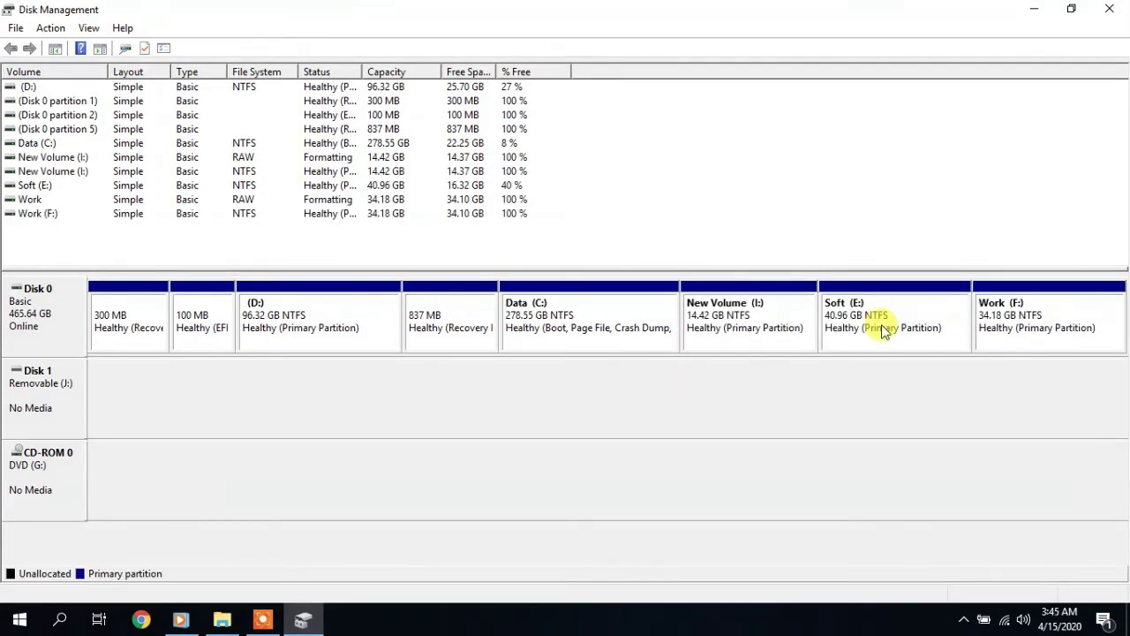
- Create a 10000 MB dynamically expanding VHDX virtual disk saved as disk1
click(51, 27)
click(78, 84)
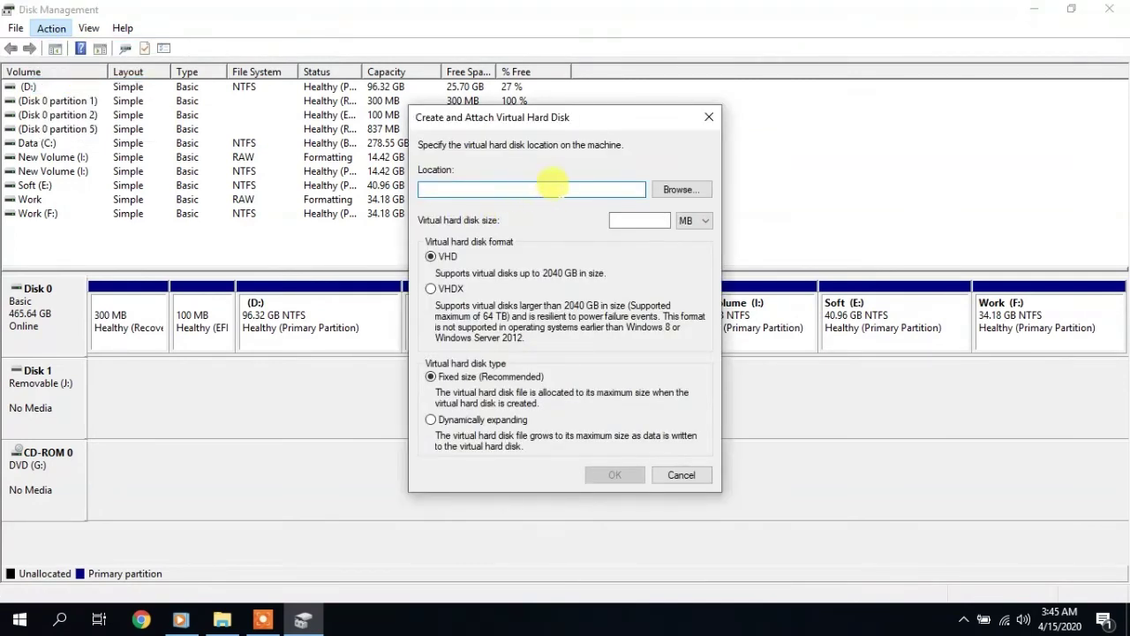
click(662, 189)
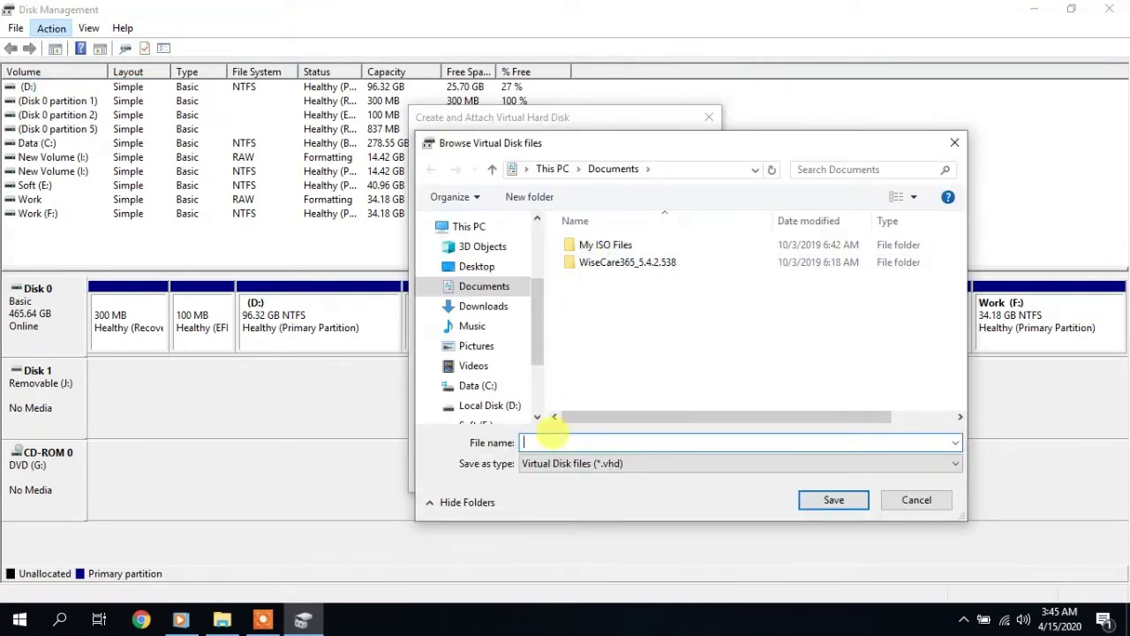
text(disk1)
click(830, 502)
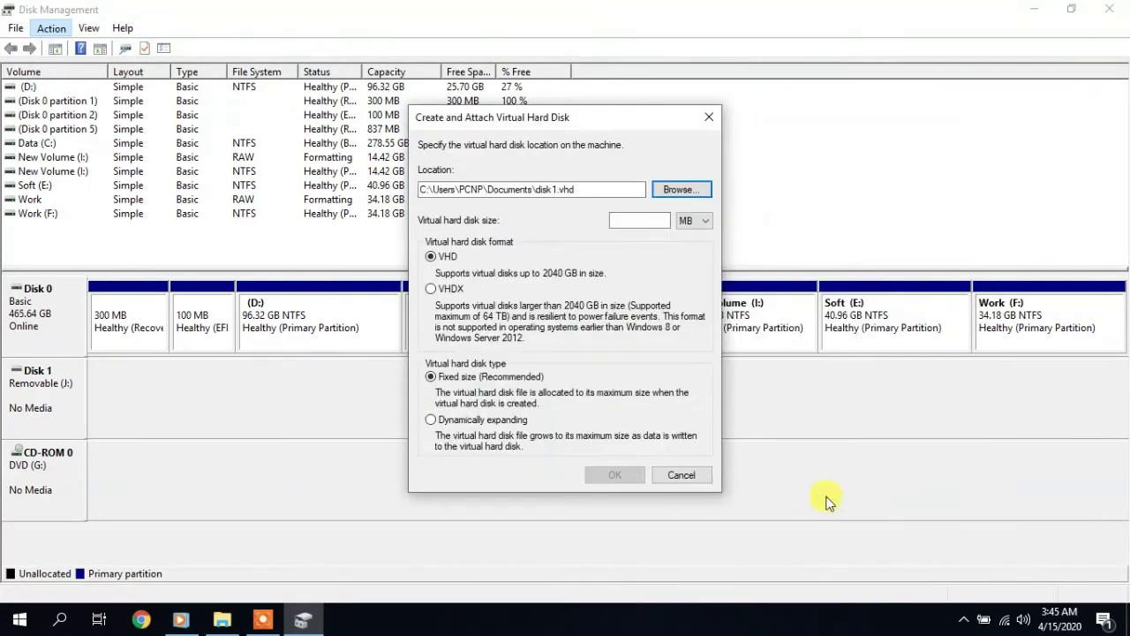
click(443, 289)
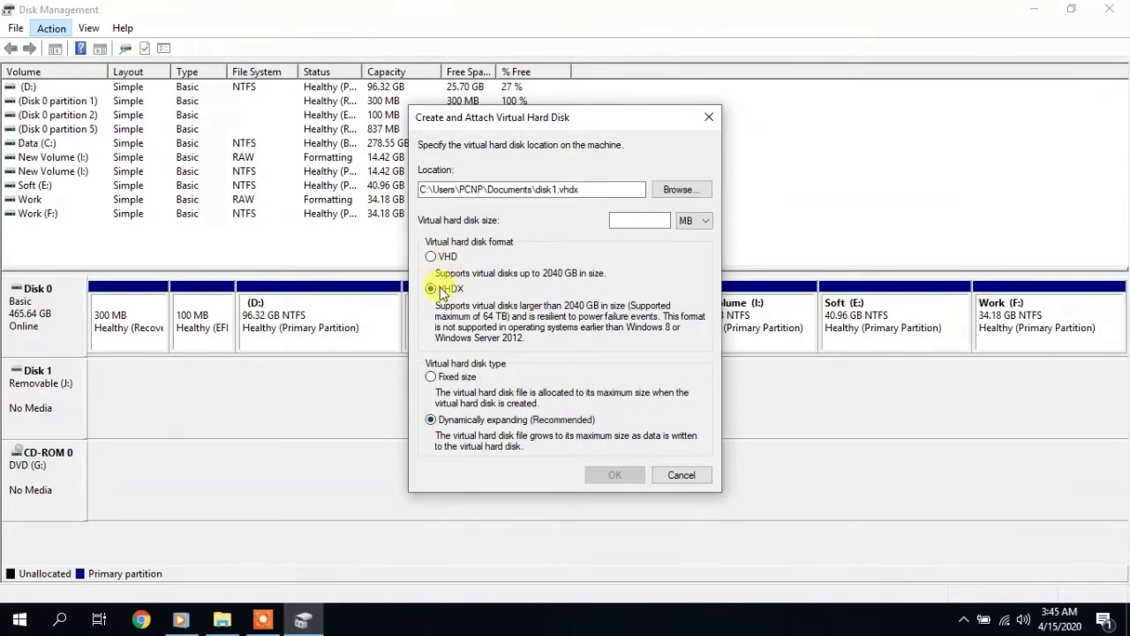
click(638, 220)
text(10000)
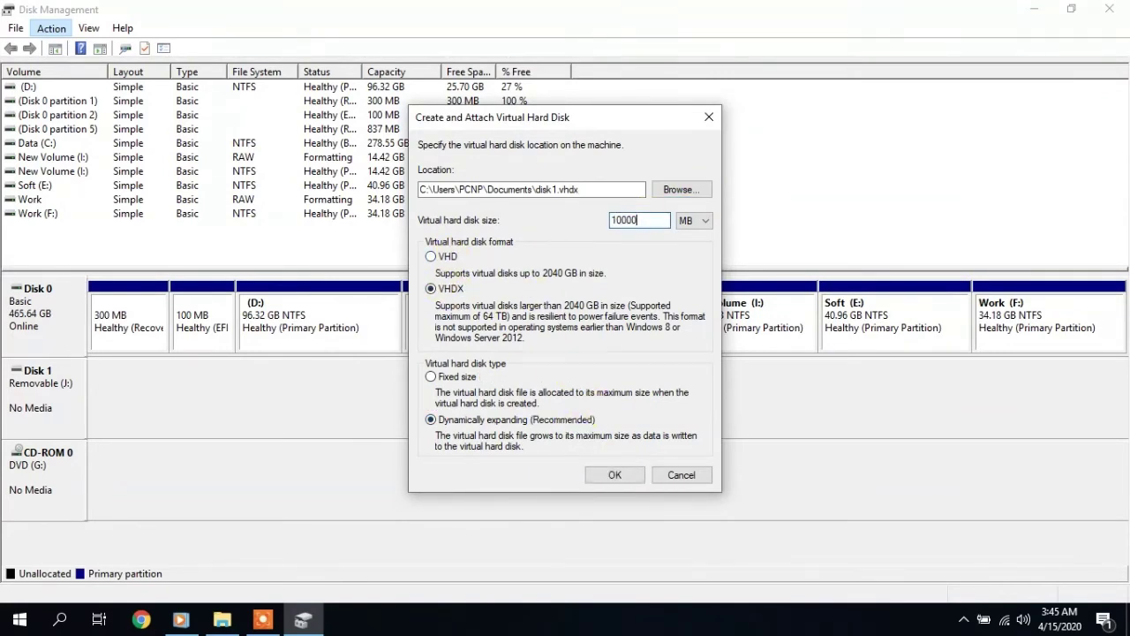
click(618, 474)
- Initialize the new Disk 2 as GPT
right_click(43, 471)
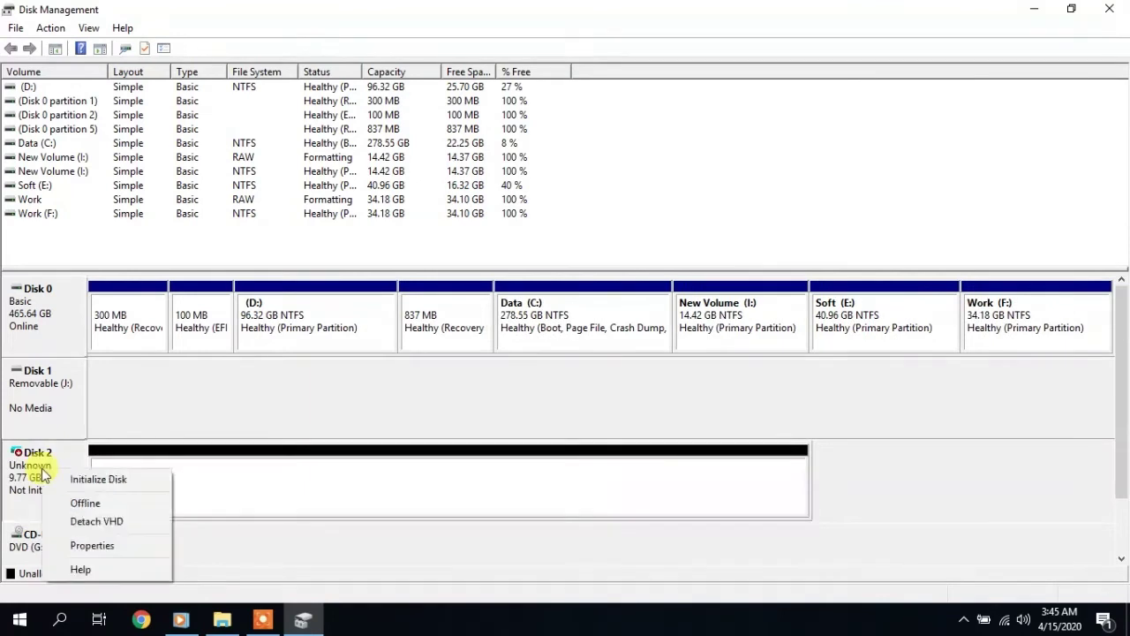
click(58, 477)
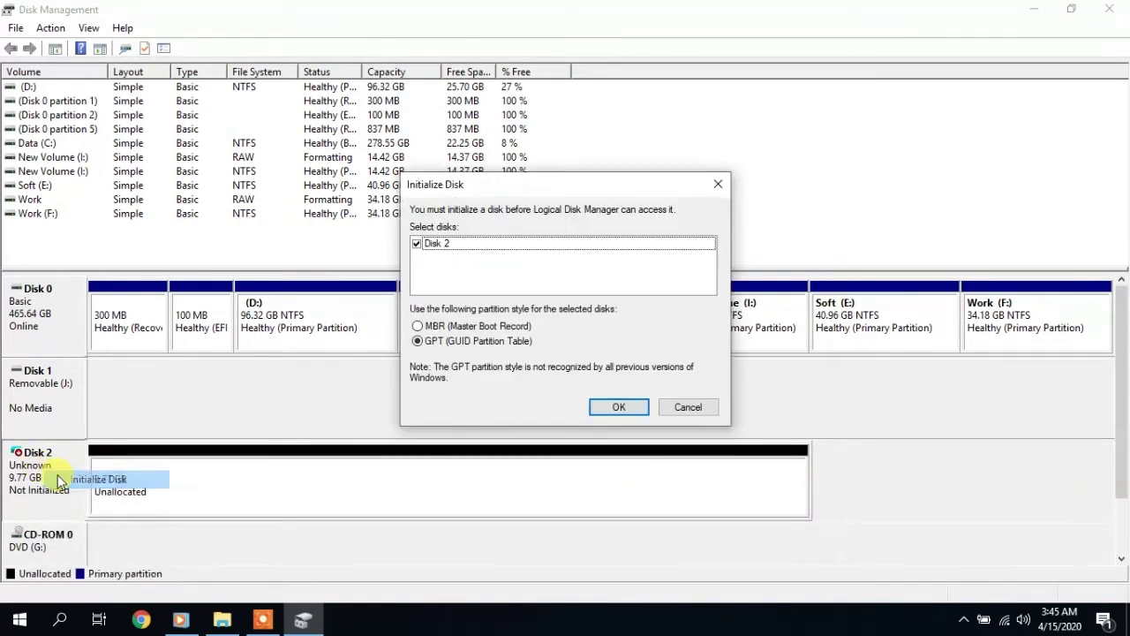
click(609, 407)
- Format Disk 2's space as NTFS New Volume (K:) with the wizard's default settings
right_click(151, 479)
click(227, 345)
click(323, 385)
click(323, 385)
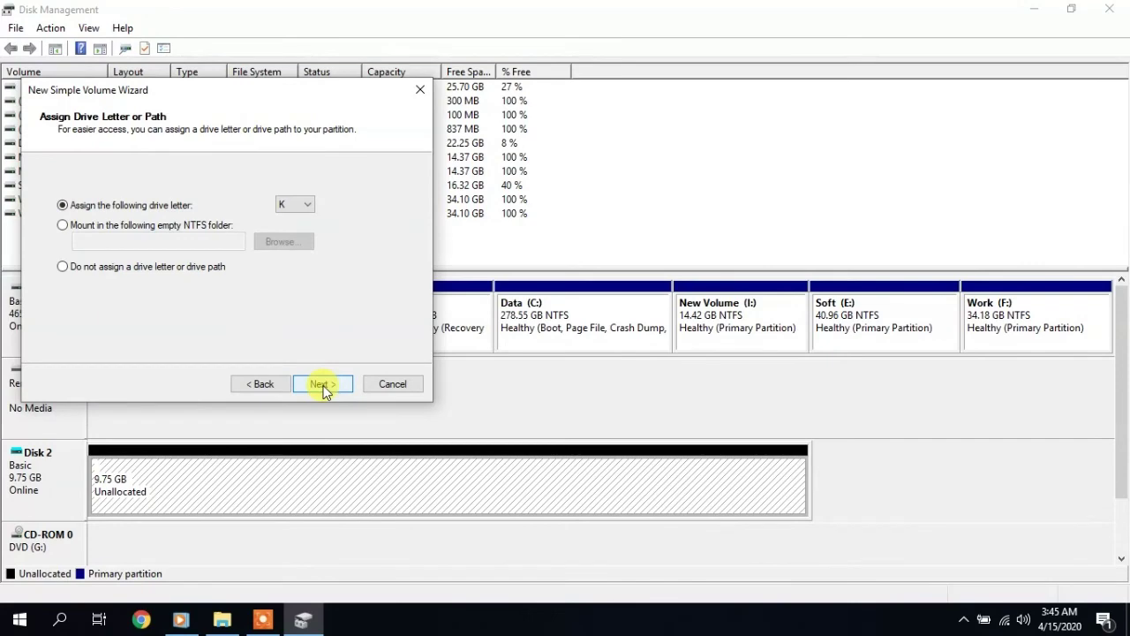
click(323, 385)
click(323, 385)
click(324, 385)
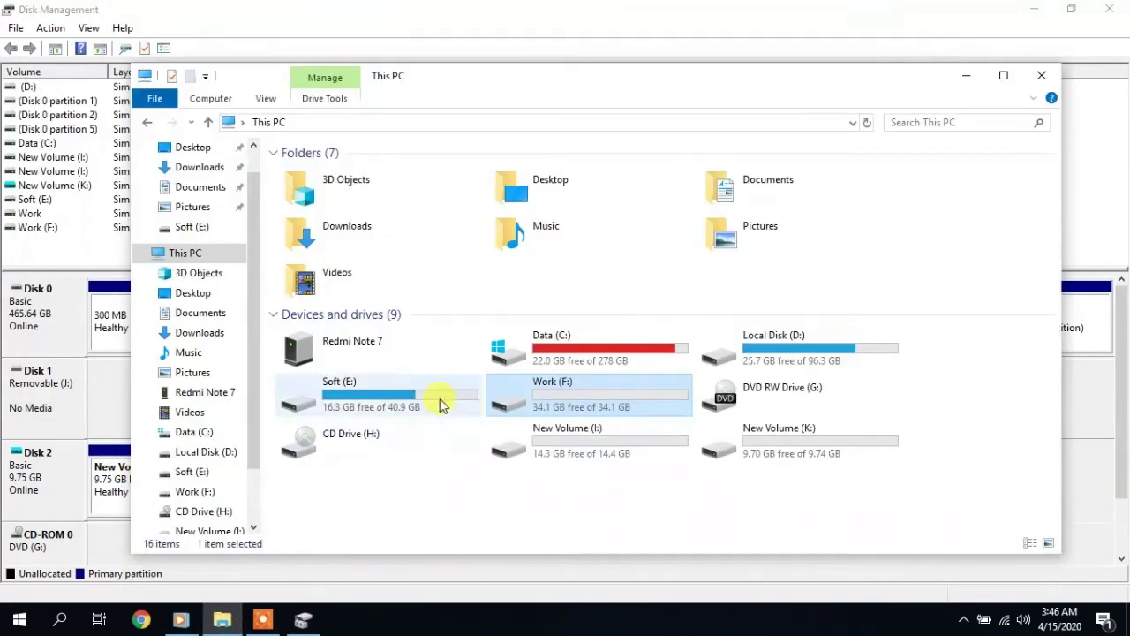
- Confirm in File Explorer that New Volume (K:) is empty, then close it
double_click(769, 442)
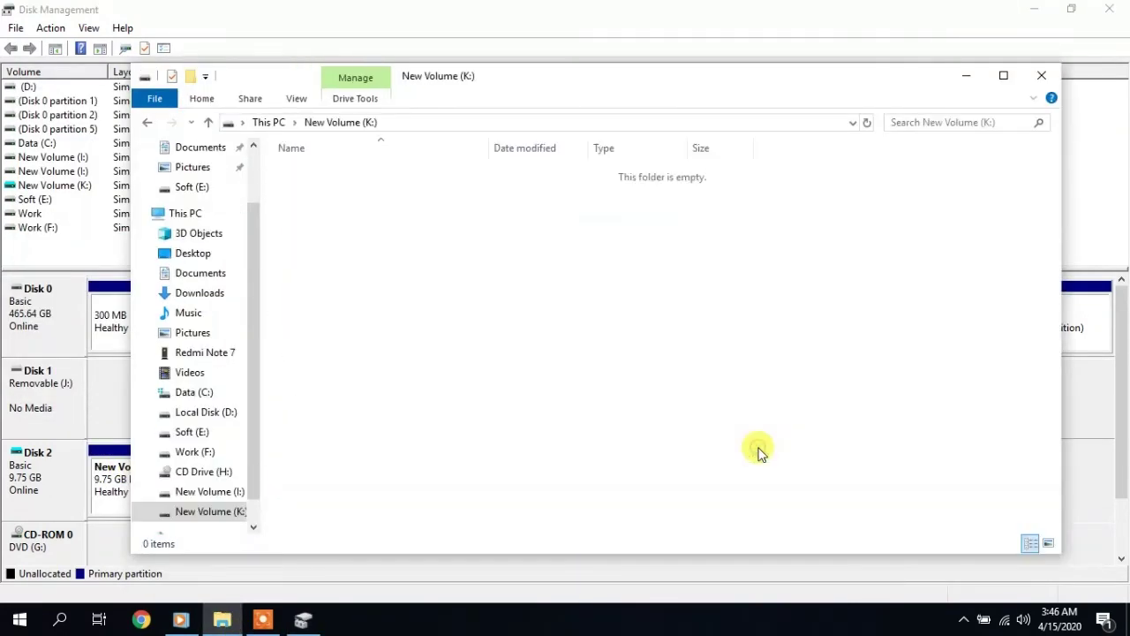
key(alt+Left)
click(1042, 75)
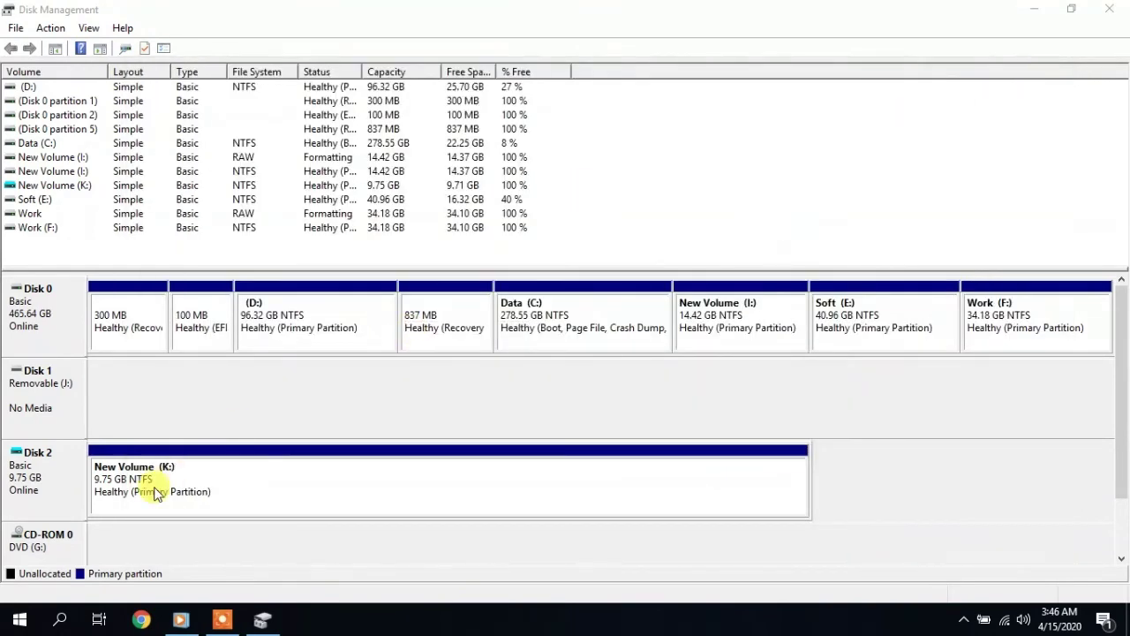
- Detach Disk 2's virtual disk in Disk Management
right_click(158, 470)
click(58, 468)
right_click(57, 469)
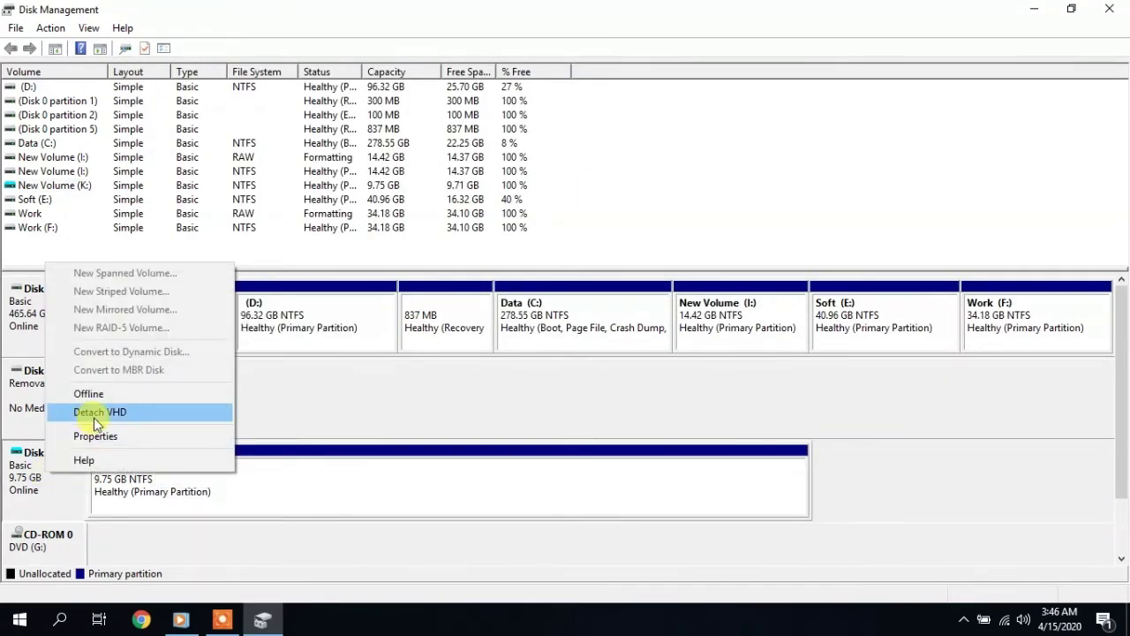
click(94, 417)
click(609, 338)
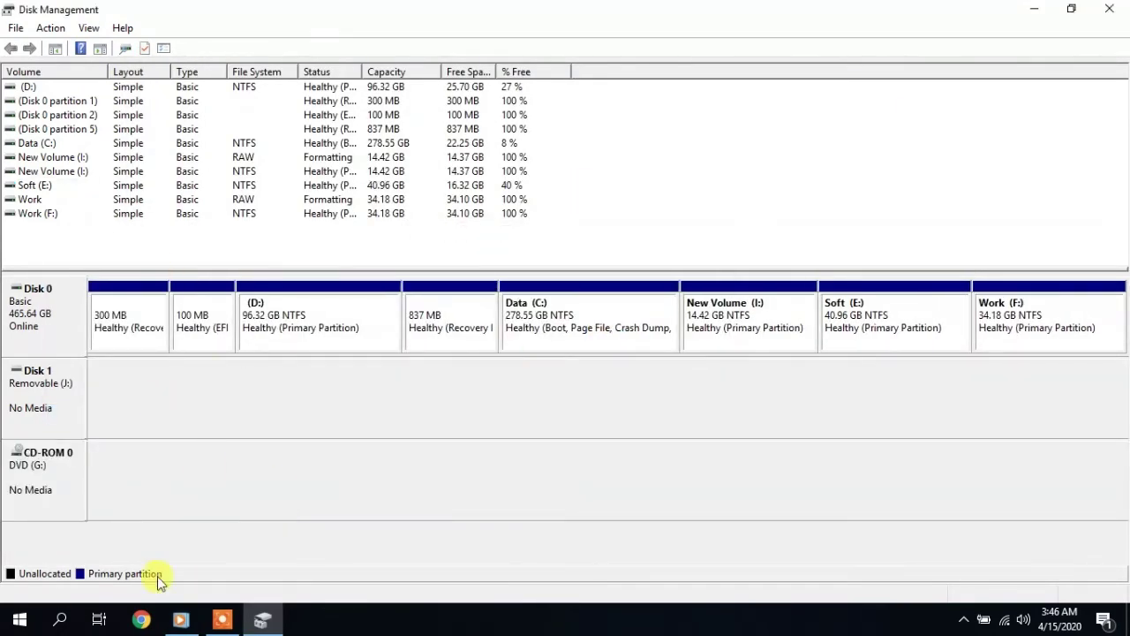
- Delete the disk1 virtual disk file from the Documents folder
click(19, 618)
click(301, 181)
click(201, 294)
click(309, 212)
key(Delete)
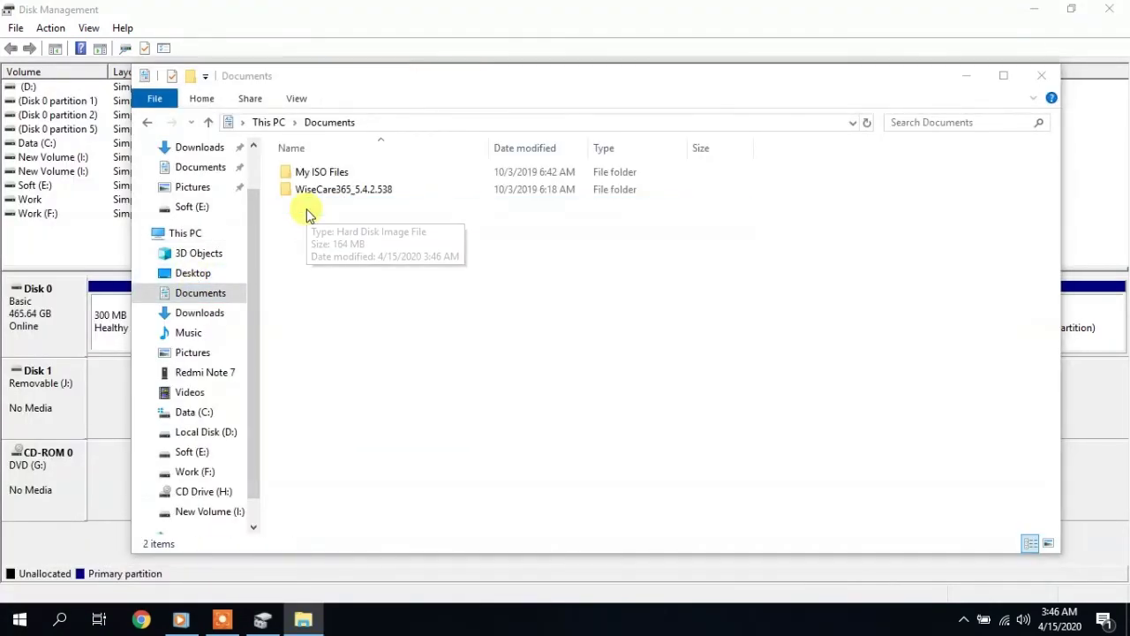
click(1041, 75)
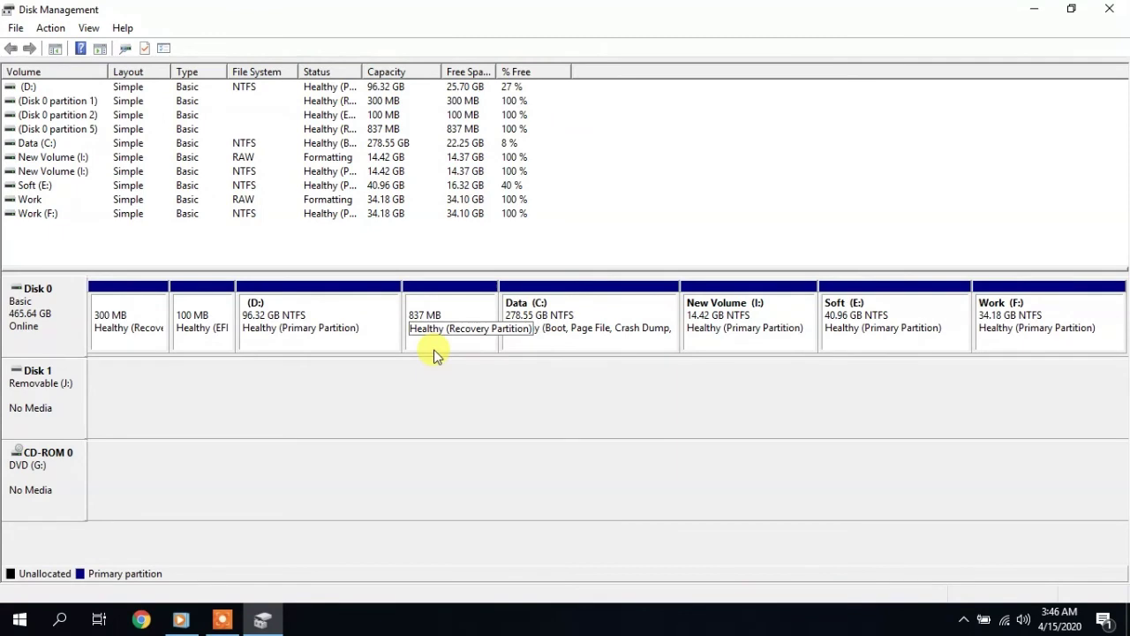